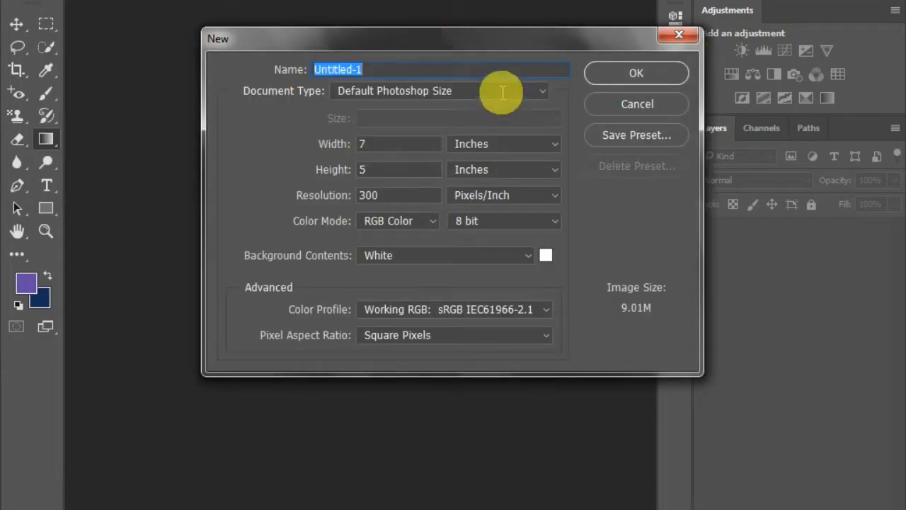
# Step: Create a new 7 × 5 inch RGB document at 300 pixels/inch with a white background
pyautogui.click(542, 96)
pyautogui.click(542, 96)
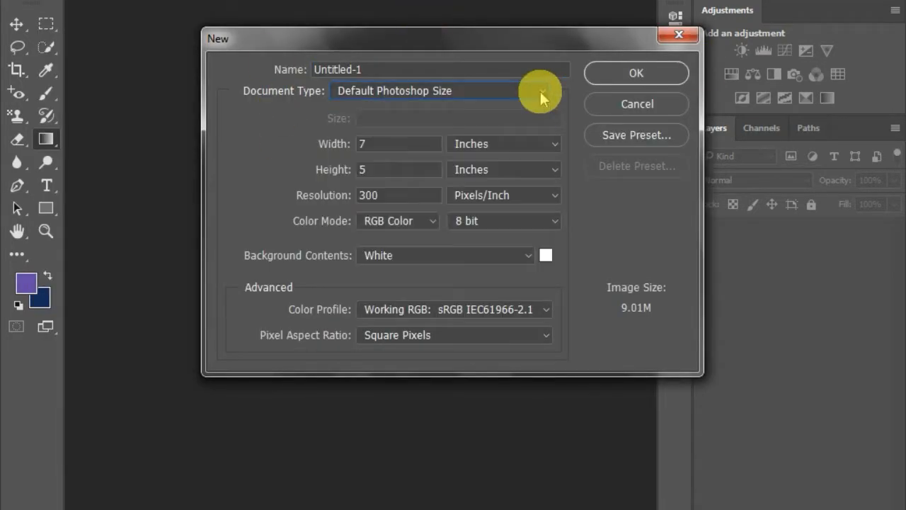
pyautogui.doubleClick(362, 143)
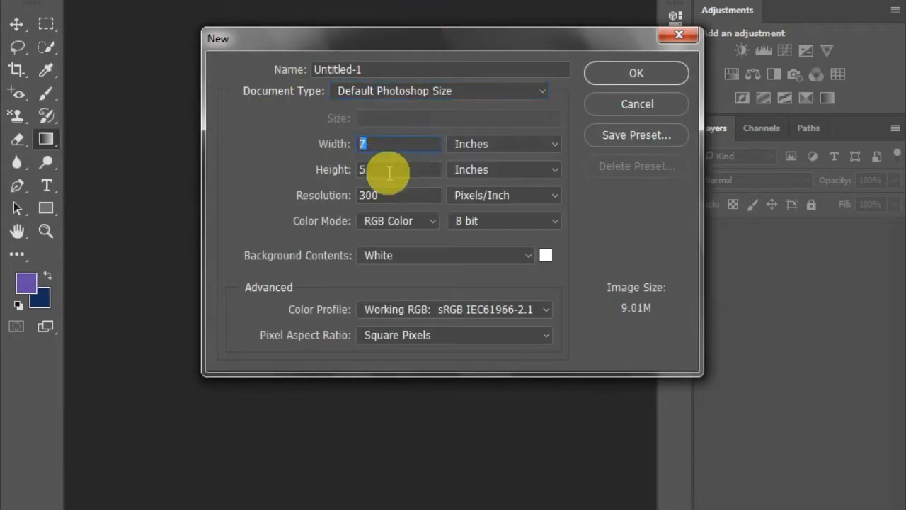
pyautogui.click(656, 71)
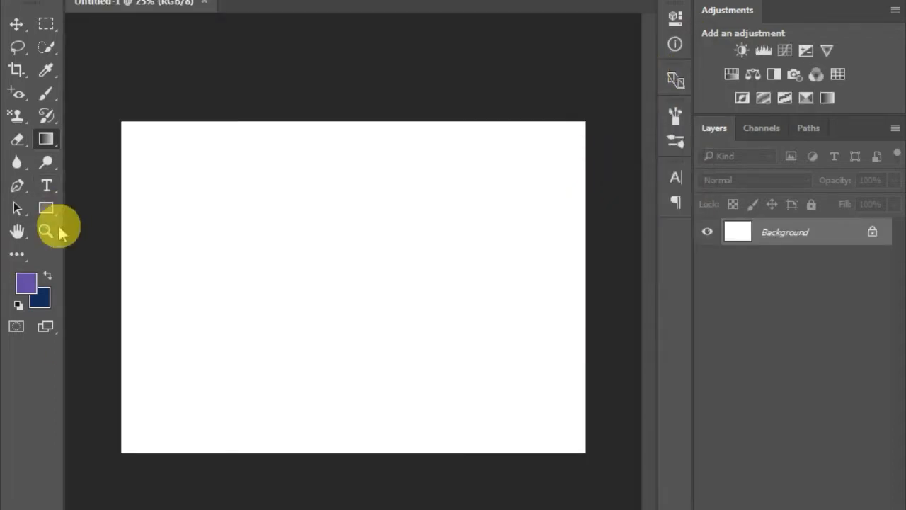
# Step: Fill the blank canvas with a linear gradient from the purple foreground at the top to the navy background colour at the bottom
pyautogui.click(47, 139)
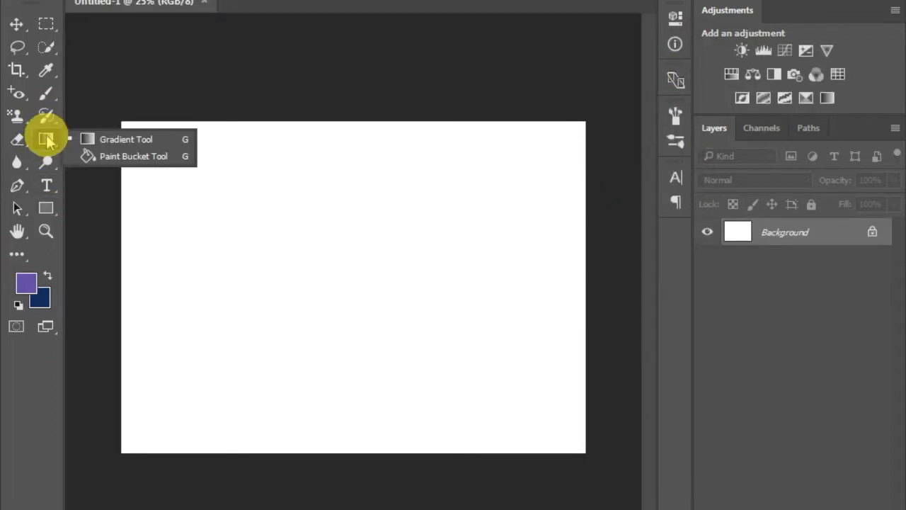
pyautogui.click(103, 139)
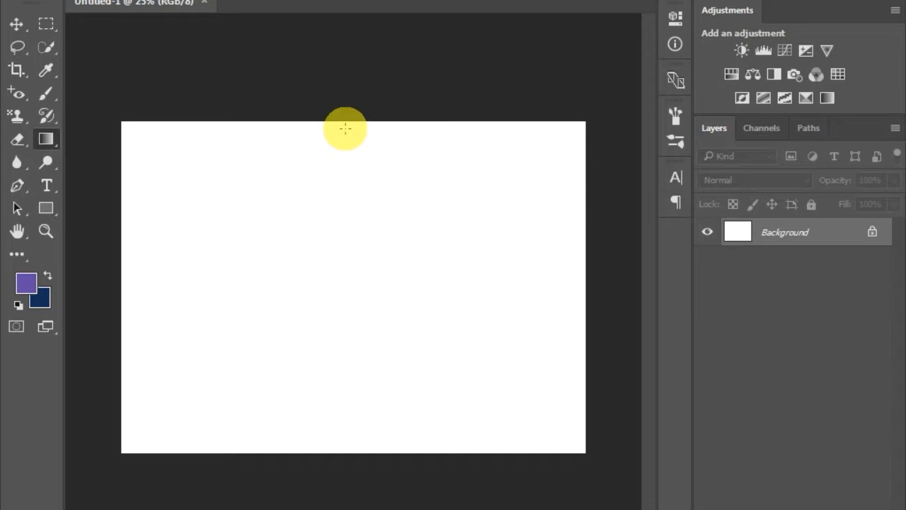
pyautogui.moveTo(345, 128); pyautogui.dragTo(347, 428)
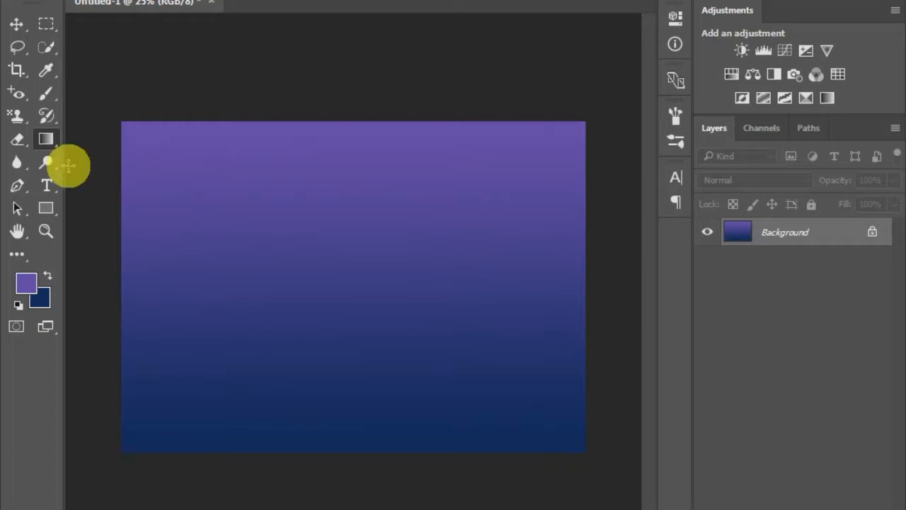
# Step: Redraw the purple-to-navy gradient across the canvas in radial, angle, reflected and diamond styles, one after another
pyautogui.rightClick(45, 140)
pyautogui.click(44, 140)
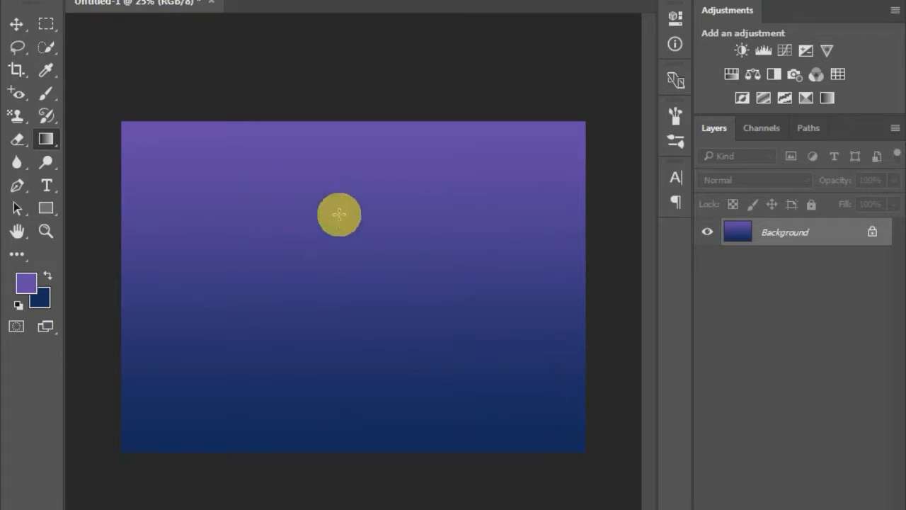
pyautogui.moveTo(326, 166); pyautogui.dragTo(335, 404)
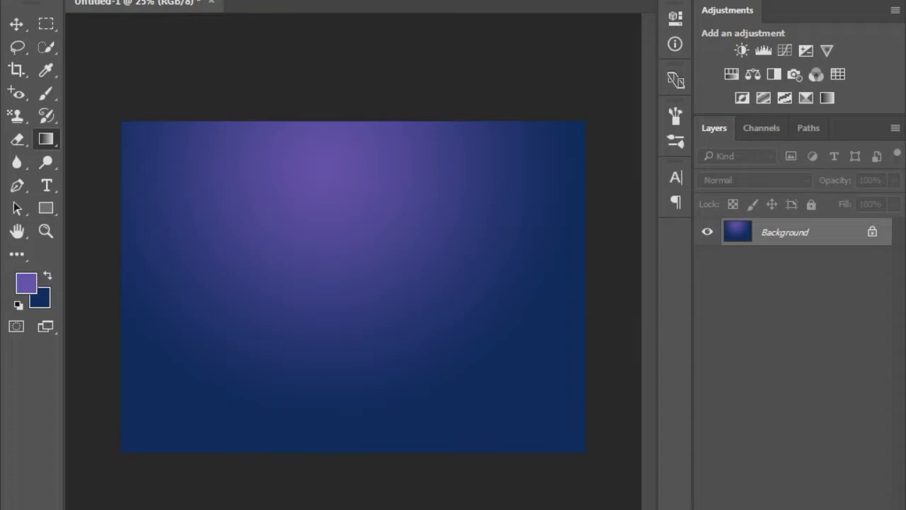
pyautogui.moveTo(310, 166); pyautogui.dragTo(326, 432)
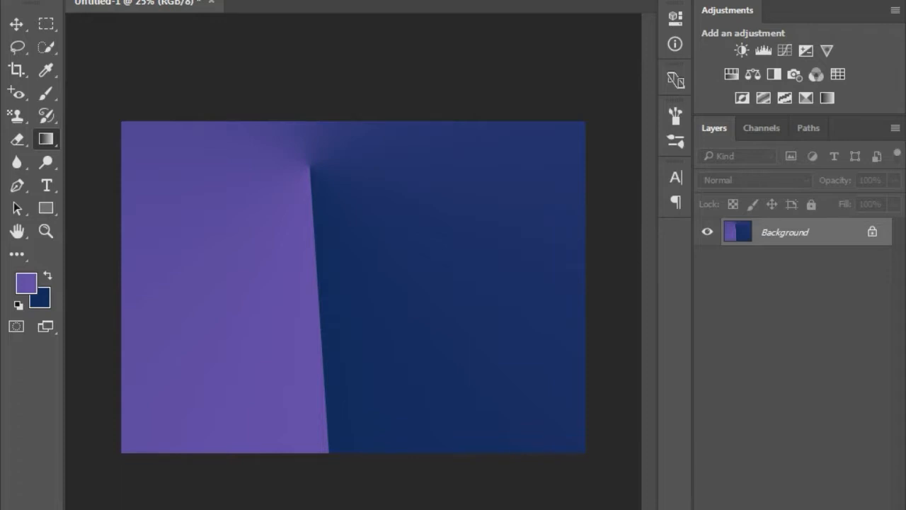
pyautogui.moveTo(396, 199); pyautogui.dragTo(188, 329)
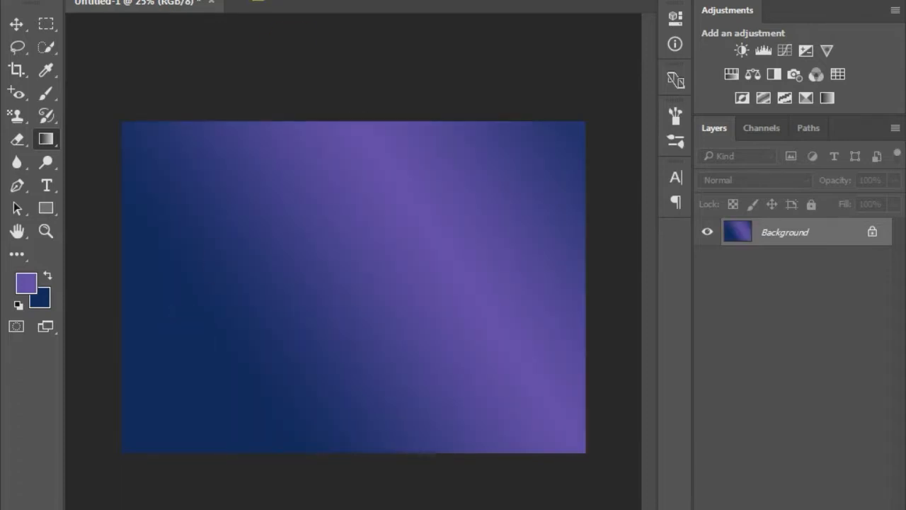
pyautogui.moveTo(400, 182); pyautogui.dragTo(242, 383)
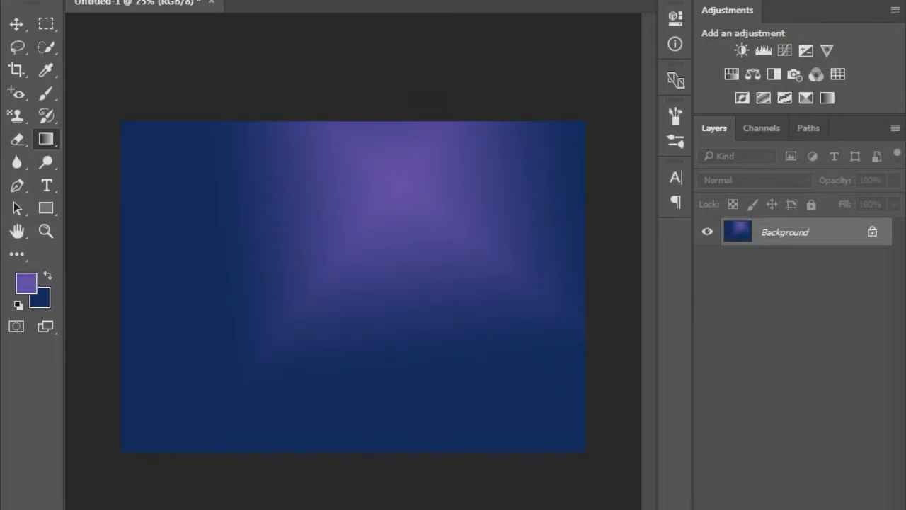
# Step: In the Gradient Editor, remove one opacity stop from the Foreground to Background gradient and move the remaining one to location 96%
pyautogui.click(96, 0)
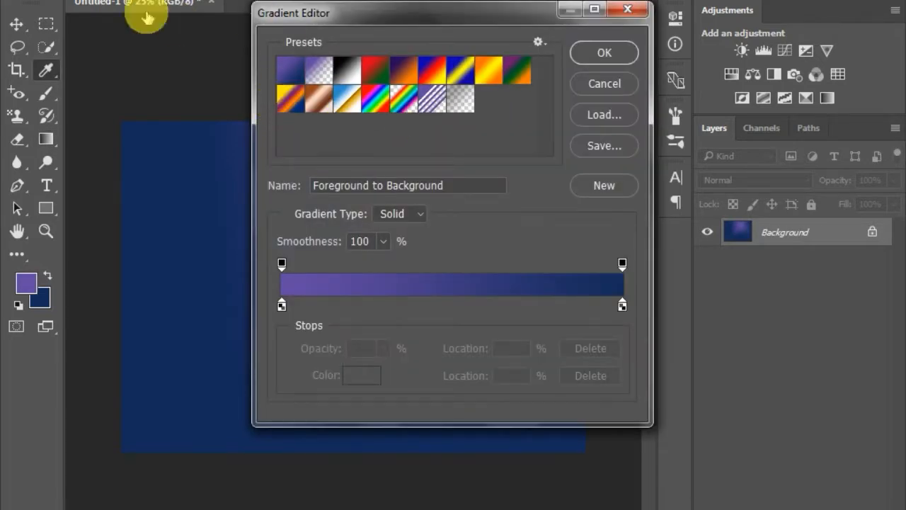
pyautogui.press('Return')
pyautogui.click(96, 0)
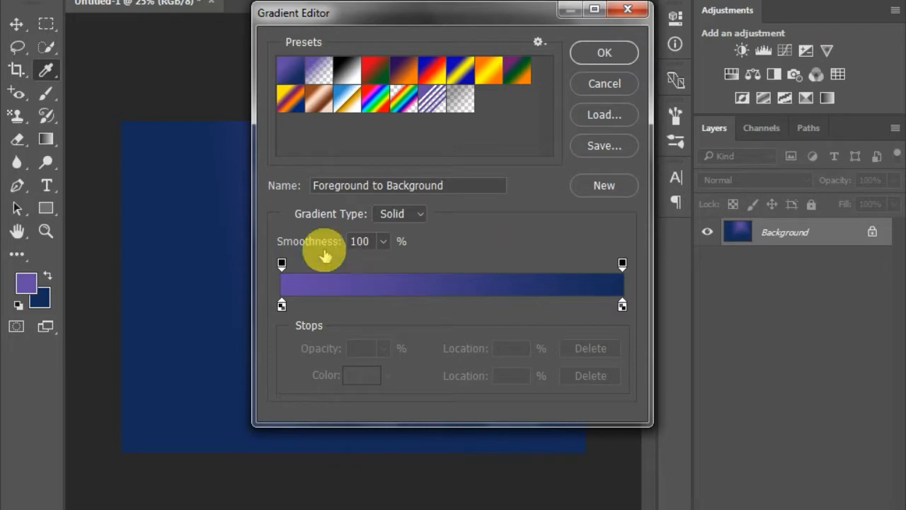
pyautogui.moveTo(331, 16); pyautogui.dragTo(525, 0)
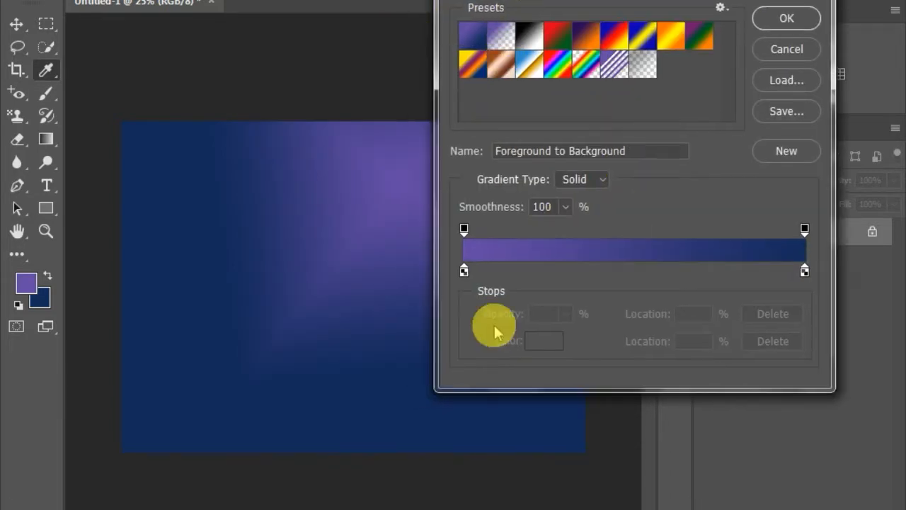
pyautogui.moveTo(464, 228); pyautogui.dragTo(718, 240)
pyautogui.moveTo(805, 231); pyautogui.dragTo(506, 245)
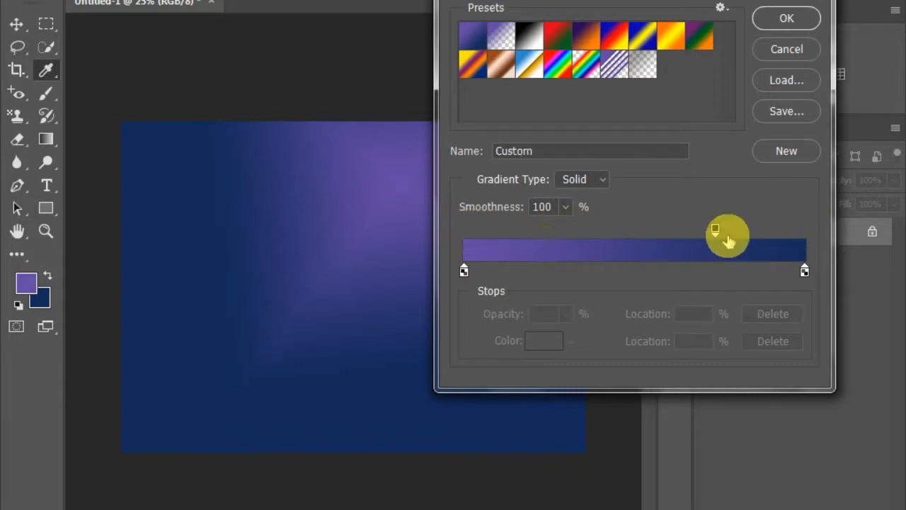
pyautogui.moveTo(717, 232); pyautogui.dragTo(519, 231)
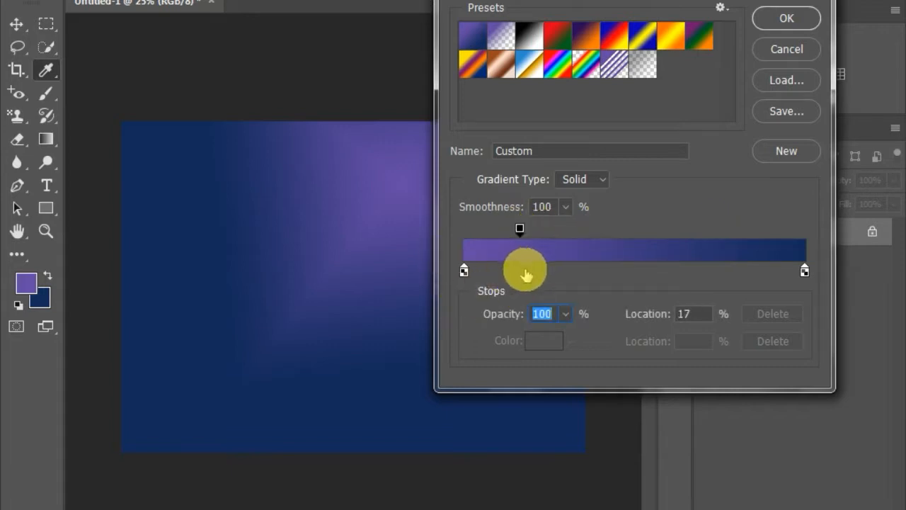
pyautogui.moveTo(519, 229); pyautogui.dragTo(793, 226)
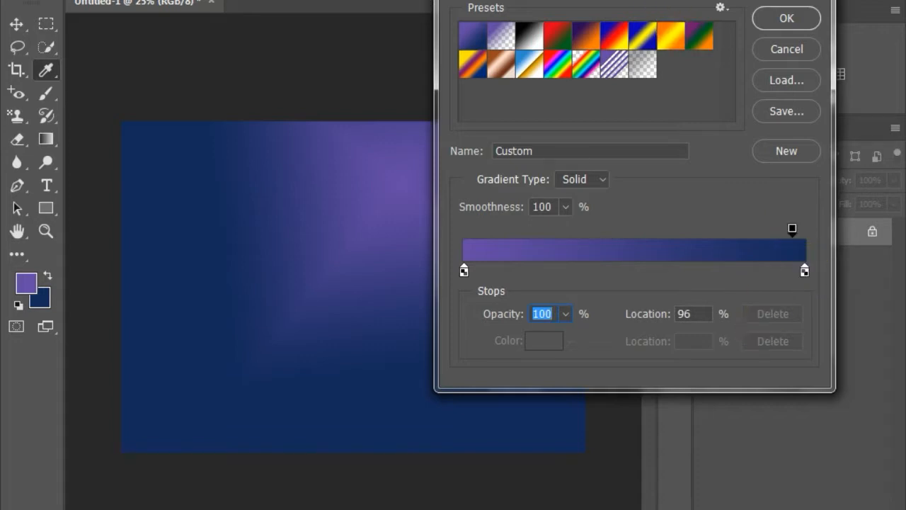
pyautogui.moveTo(678, 1); pyautogui.dragTo(536, 0)
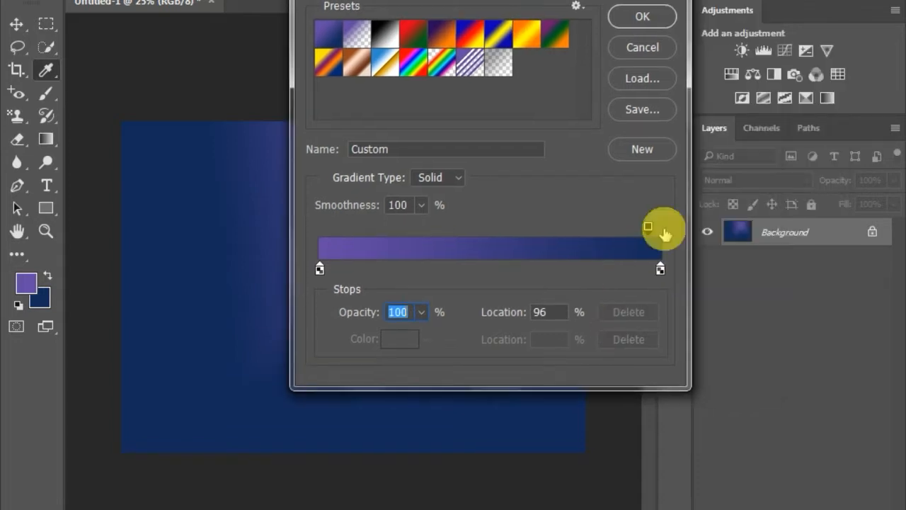
# Step: Add a colour stop at location 54% of the gradient and make it green
pyautogui.click(505, 270)
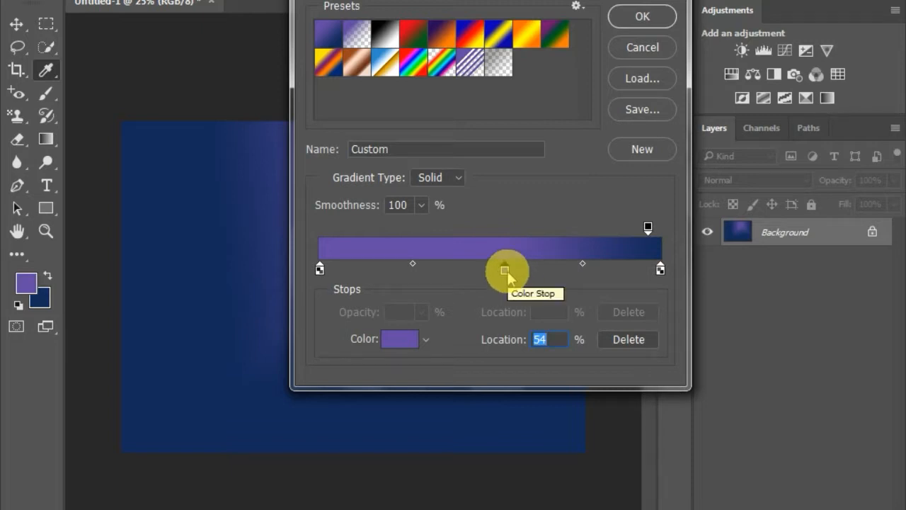
pyautogui.doubleClick(506, 270)
pyautogui.click(472, 144)
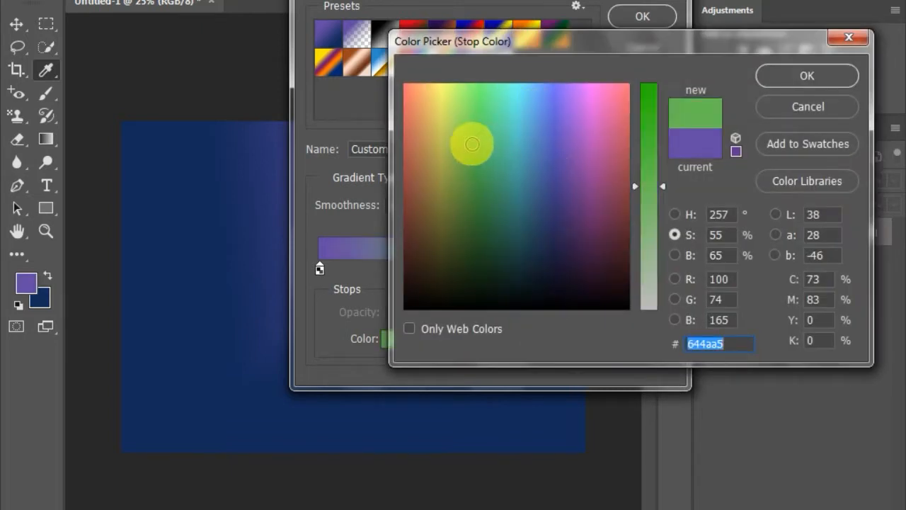
pyautogui.click(808, 75)
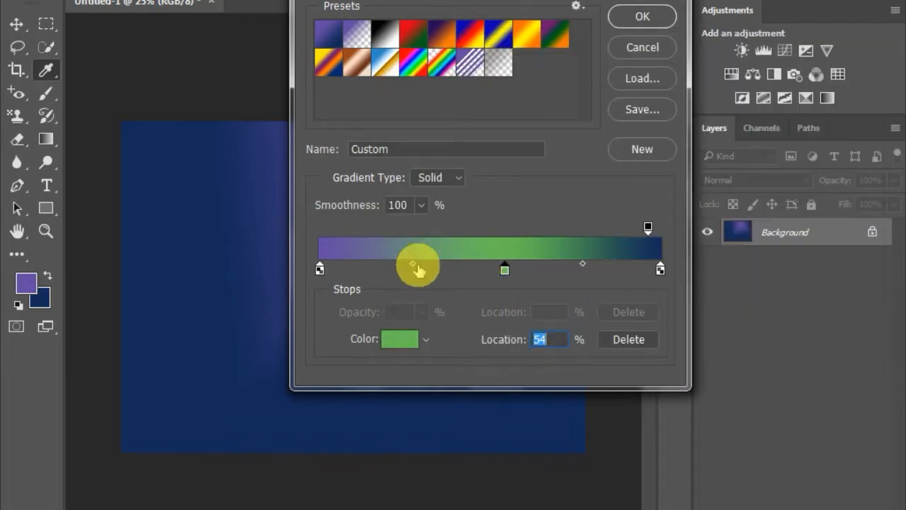
# Step: Add another colour stop at location 36% of the gradient and colour it pink, ba5386
pyautogui.click(442, 270)
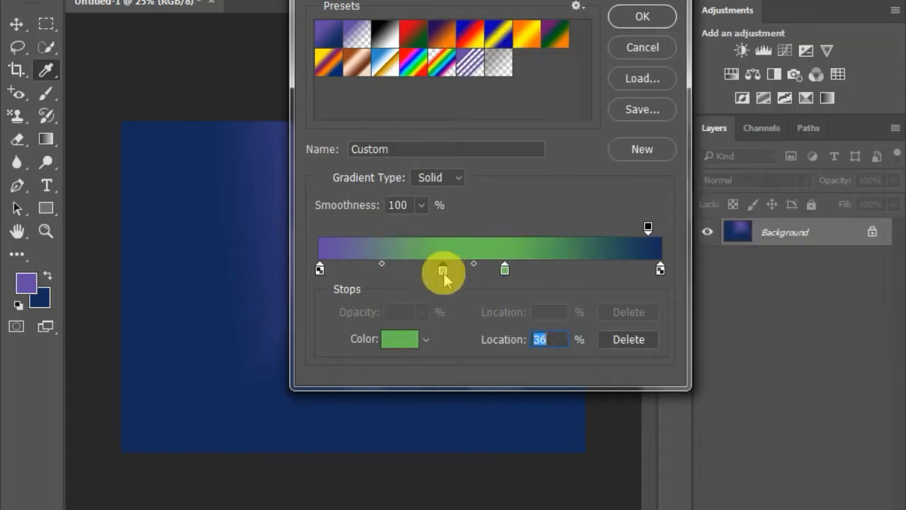
pyautogui.doubleClick(442, 269)
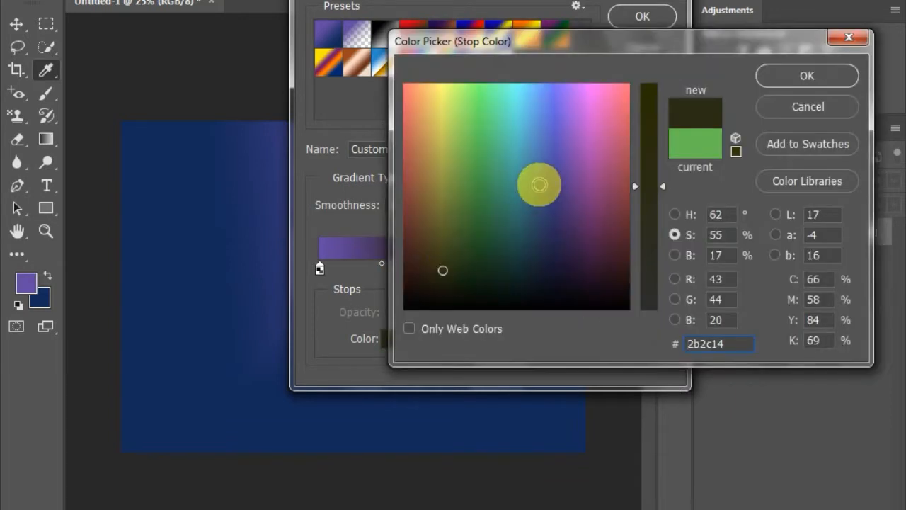
pyautogui.click(538, 182)
pyautogui.click(610, 145)
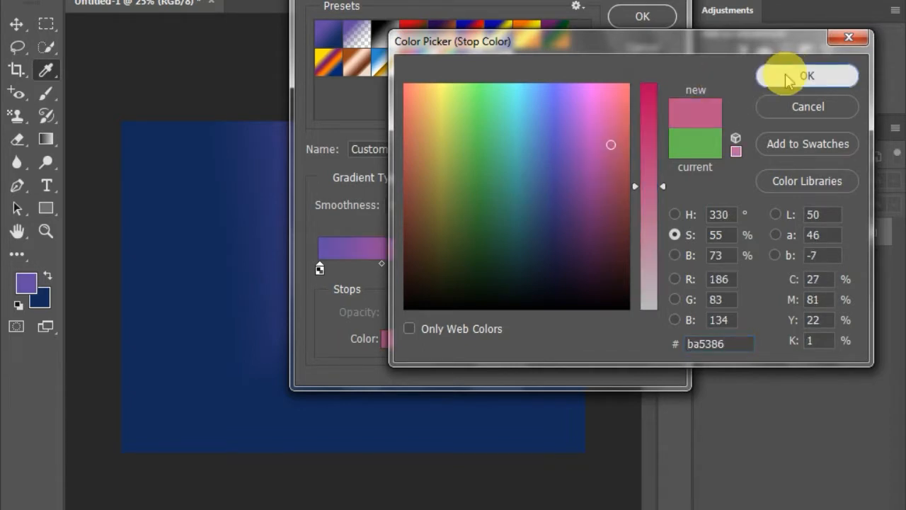
pyautogui.click(807, 76)
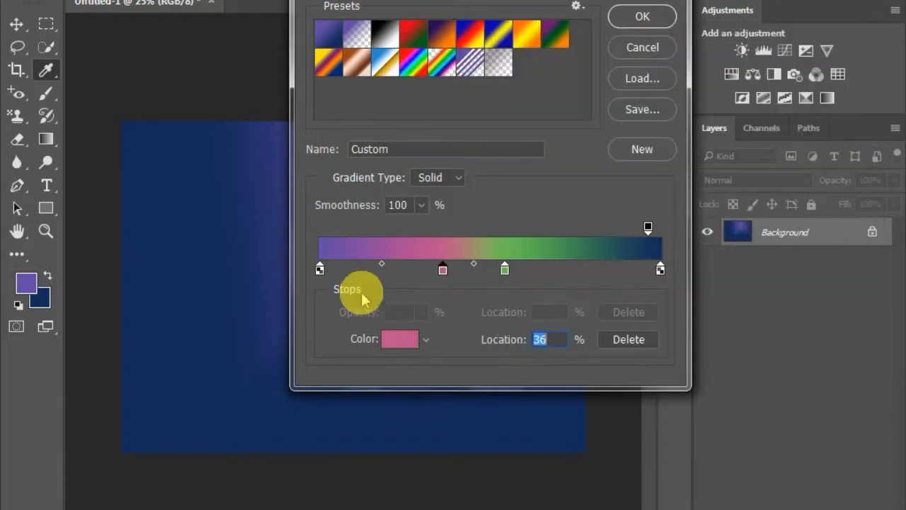
# Step: Change the gradient's starting colour stop at location 0% to orange and accept the custom gradient
pyautogui.doubleClick(319, 270)
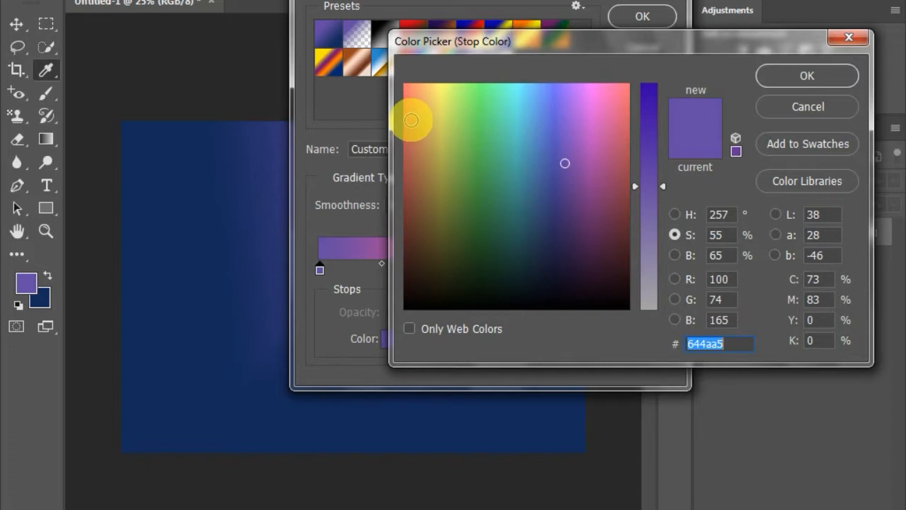
pyautogui.click(411, 120)
pyautogui.click(797, 75)
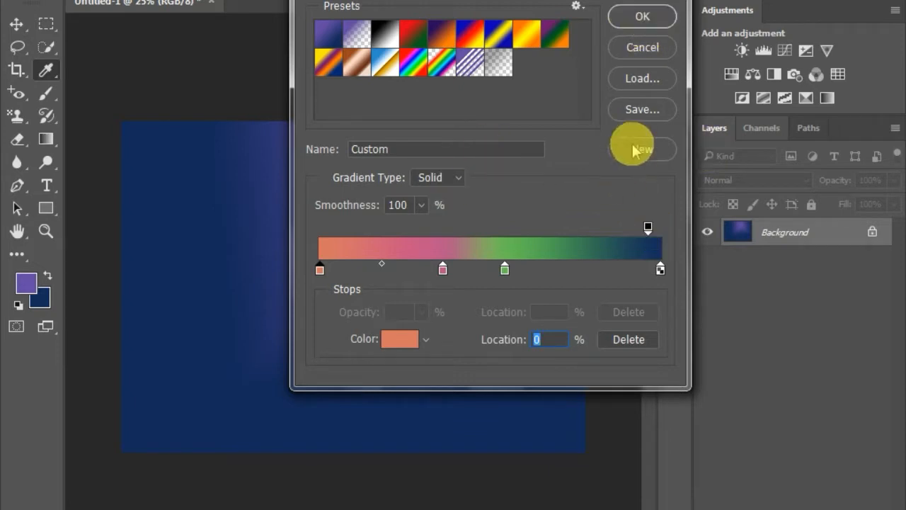
pyautogui.click(640, 20)
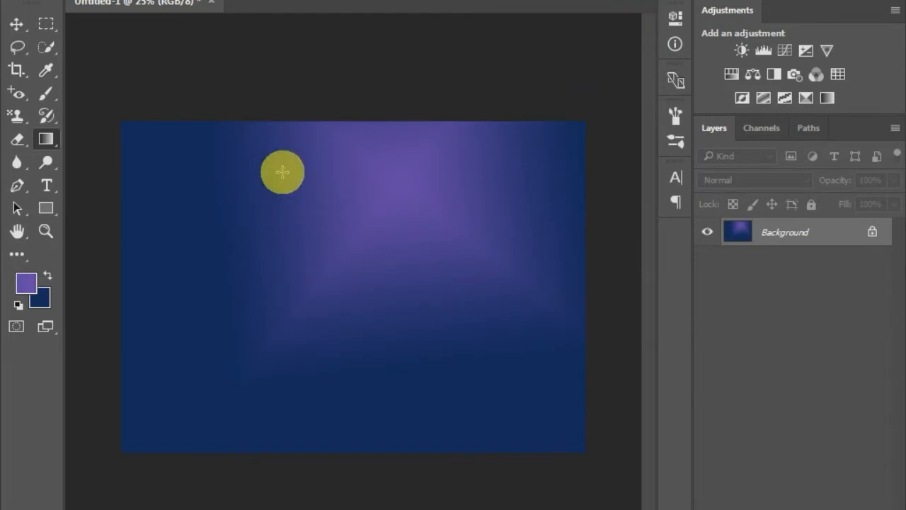
# Step: Apply the custom gradient to the canvas, first as a diamond from the top centre, ending with a diagonal linear fill toward the lower right
pyautogui.moveTo(326, 137); pyautogui.dragTo(327, 493)
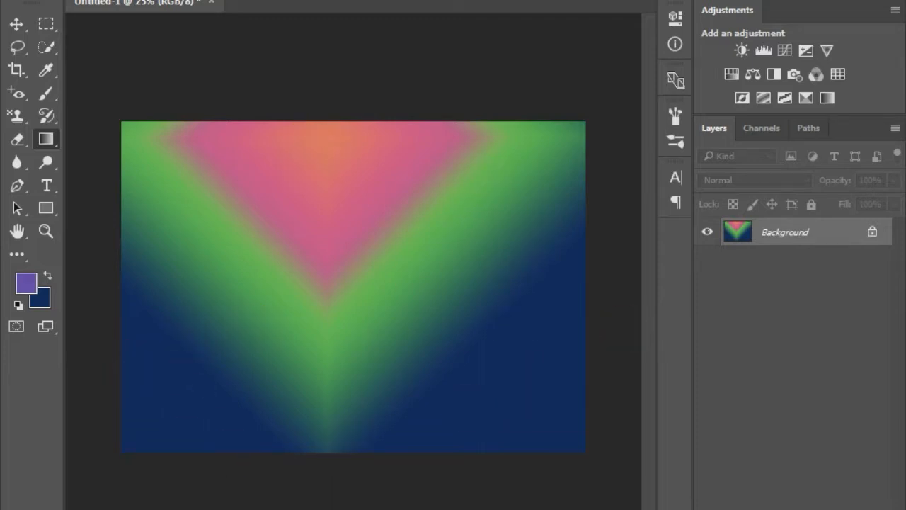
pyautogui.moveTo(339, 181); pyautogui.dragTo(344, 435)
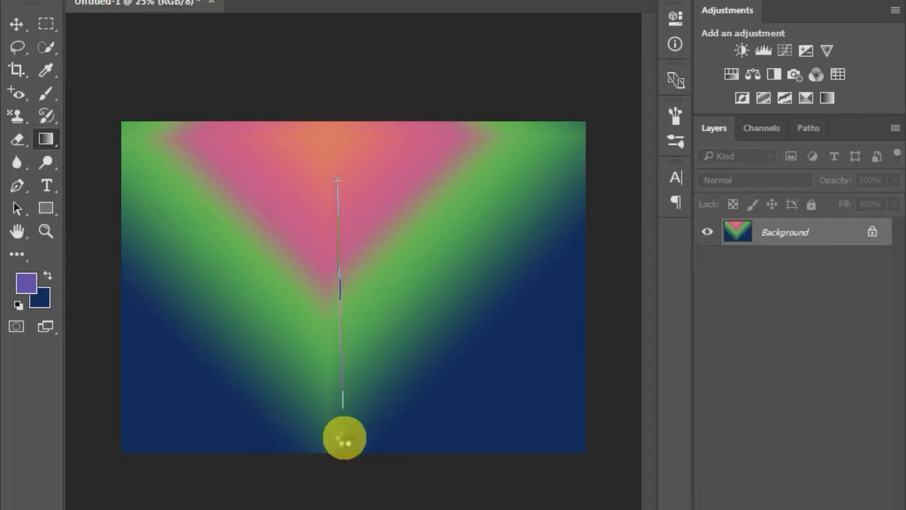
pyautogui.moveTo(203, 262); pyautogui.dragTo(340, 466)
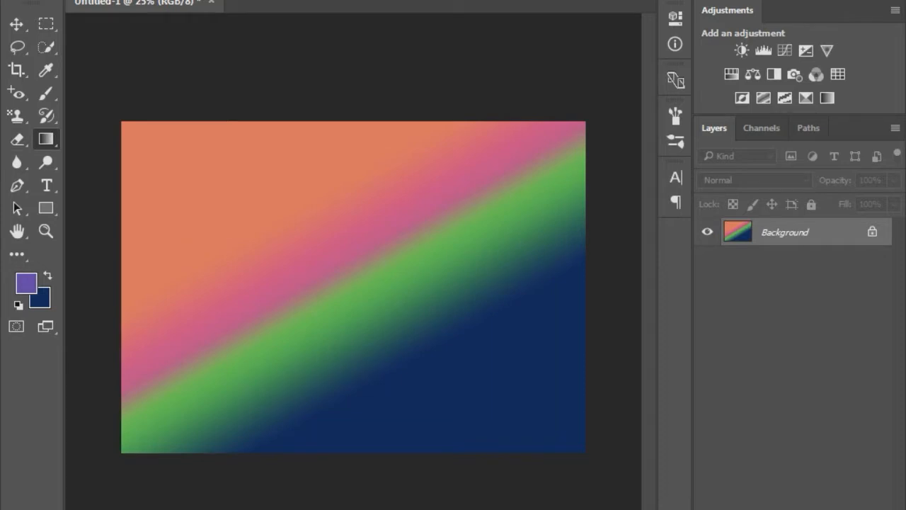
# Step: Switch from the Gradient tool to the Paint Bucket tool
pyautogui.rightClick(46, 146)
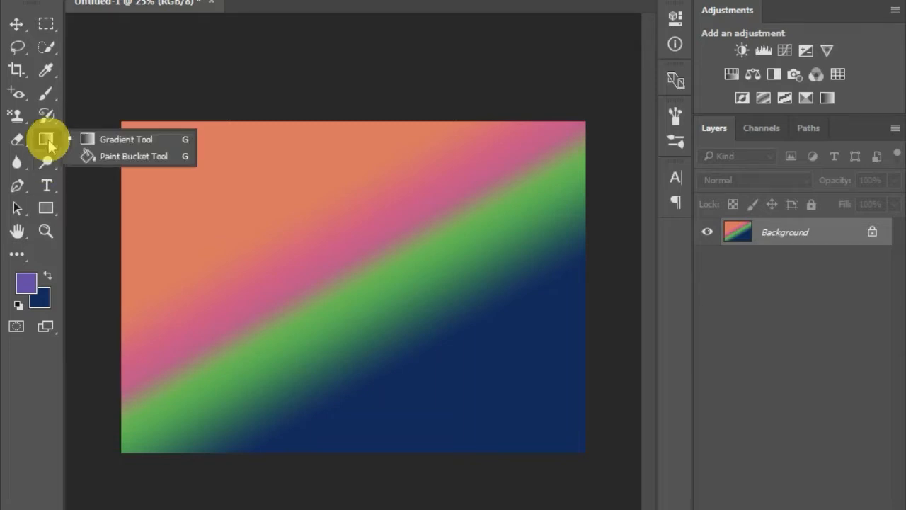
pyautogui.click(104, 158)
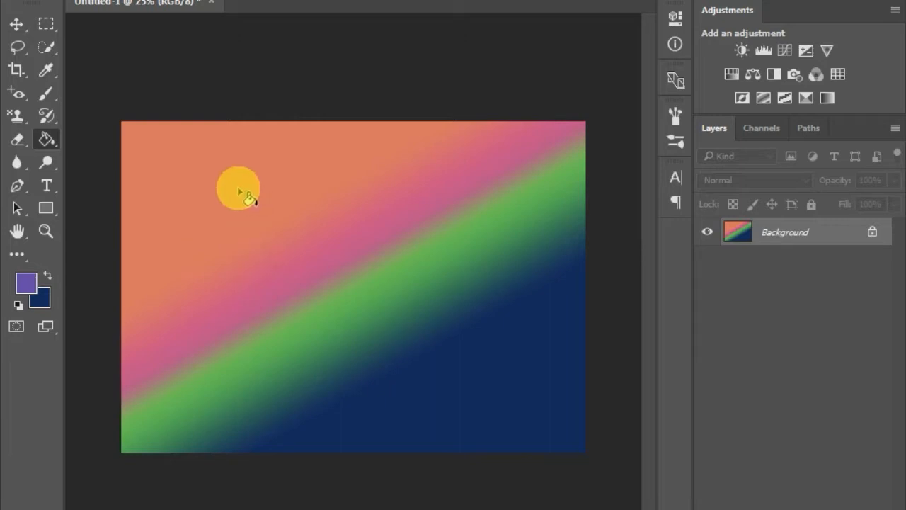
pyautogui.rightClick(52, 53)
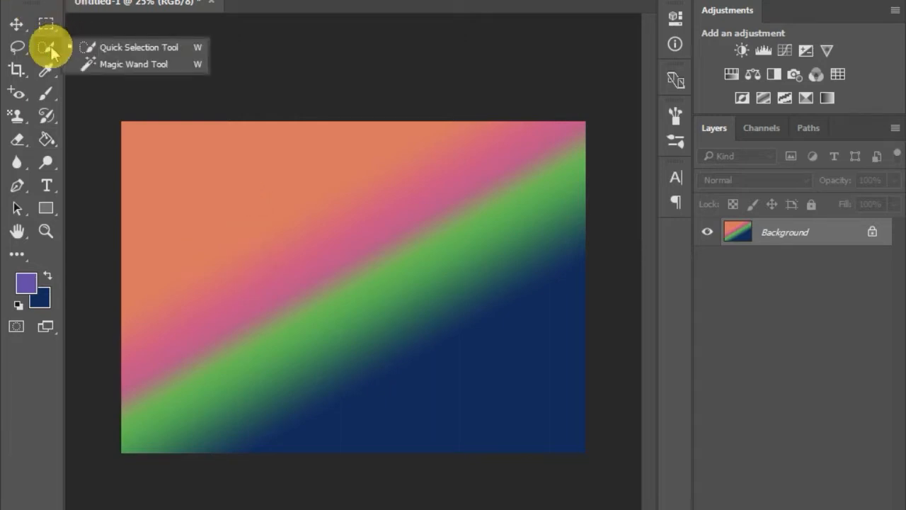
pyautogui.click(49, 45)
pyautogui.rightClick(18, 141)
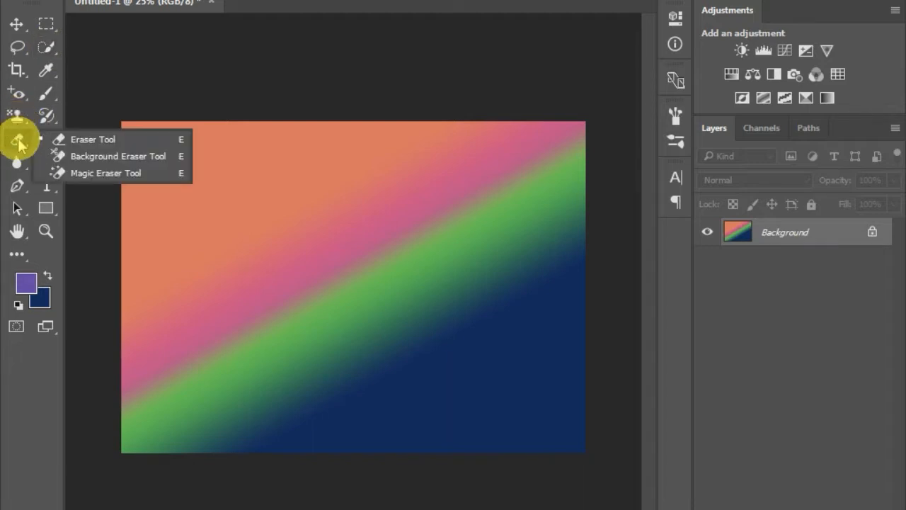
# Step: Look over the Eraser tool variants, try the Eraser at the canvas's upper-left corner, and switch back to the Paint Bucket tool
pyautogui.click(92, 253)
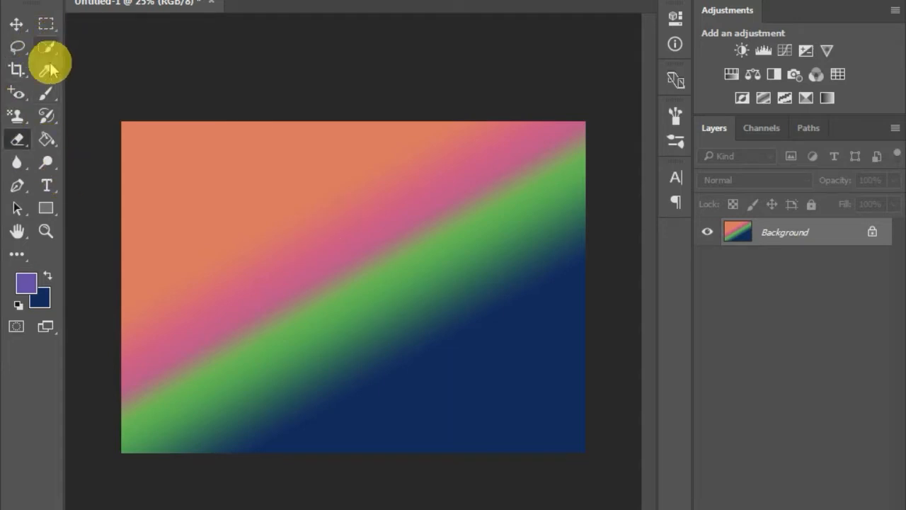
pyautogui.rightClick(16, 138)
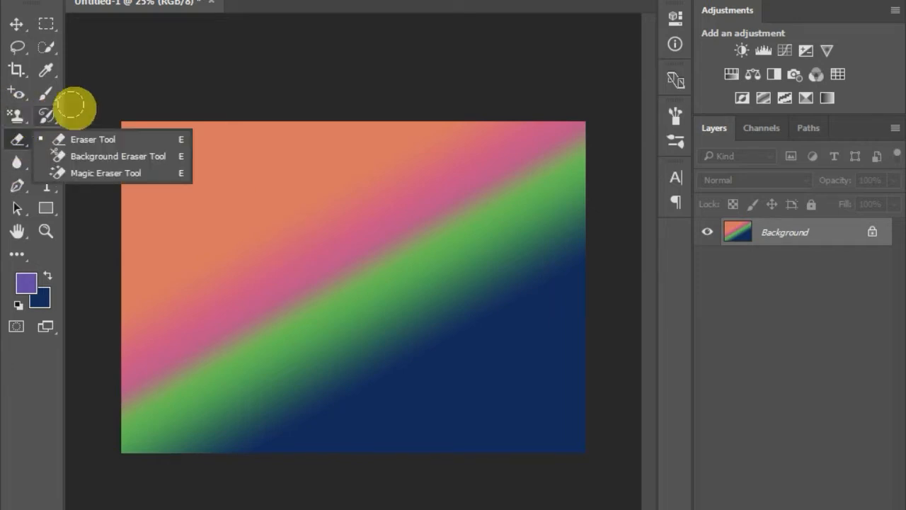
pyautogui.click(136, 109)
pyautogui.rightClick(48, 140)
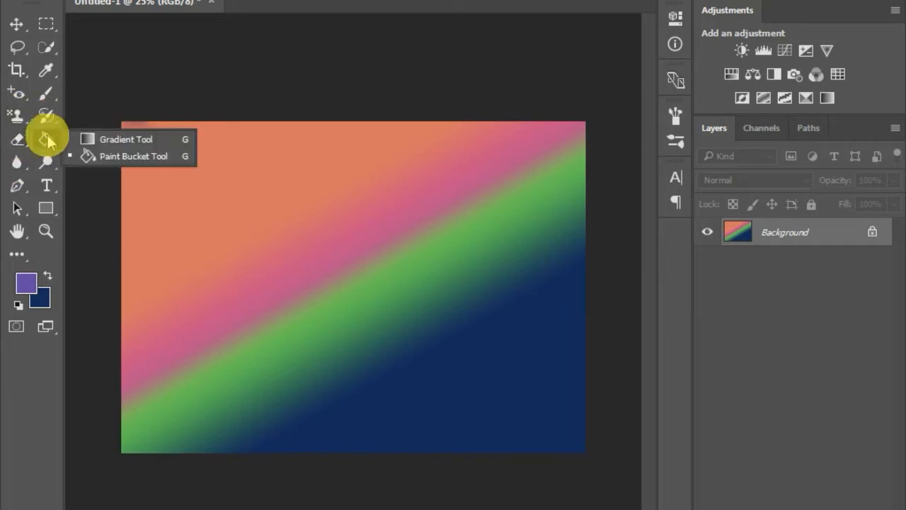
pyautogui.click(96, 153)
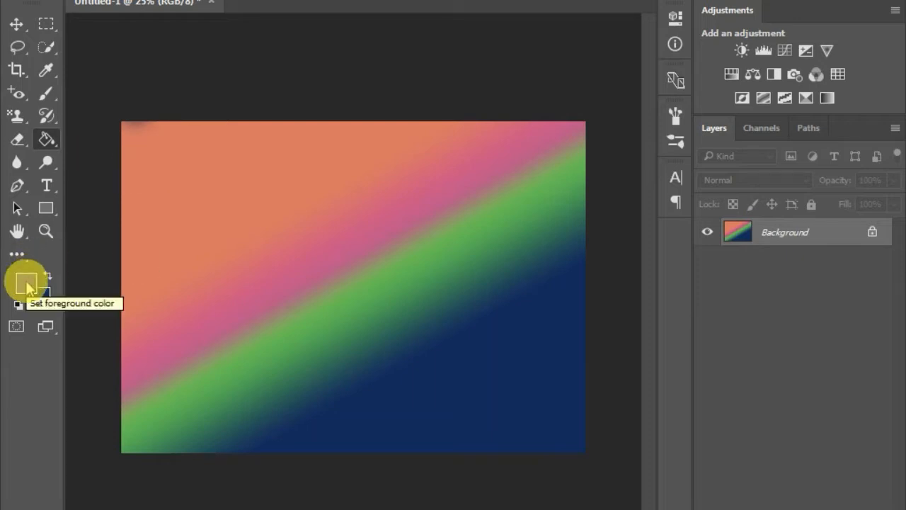
# Step: Try filling the orange area, the pink-green transition and the pink band with the purple foreground colour, and undo these fills
pyautogui.click(182, 173)
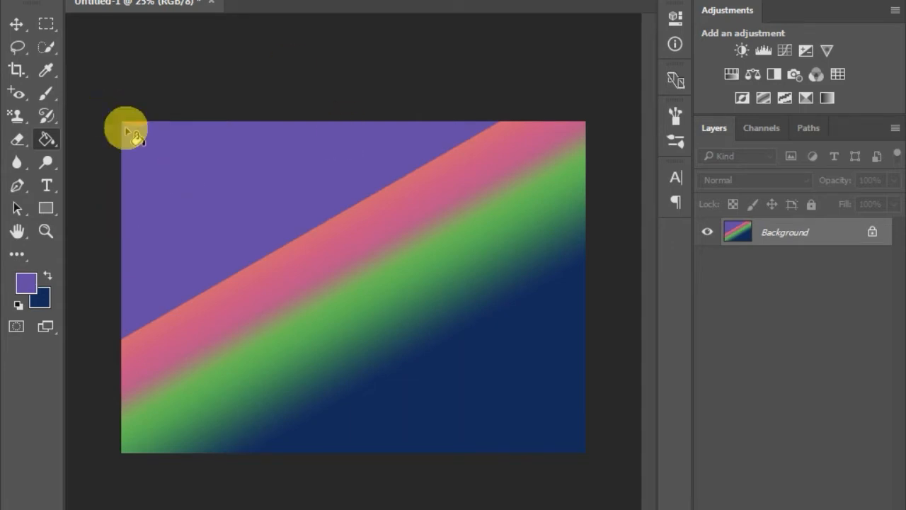
pyautogui.click(315, 303)
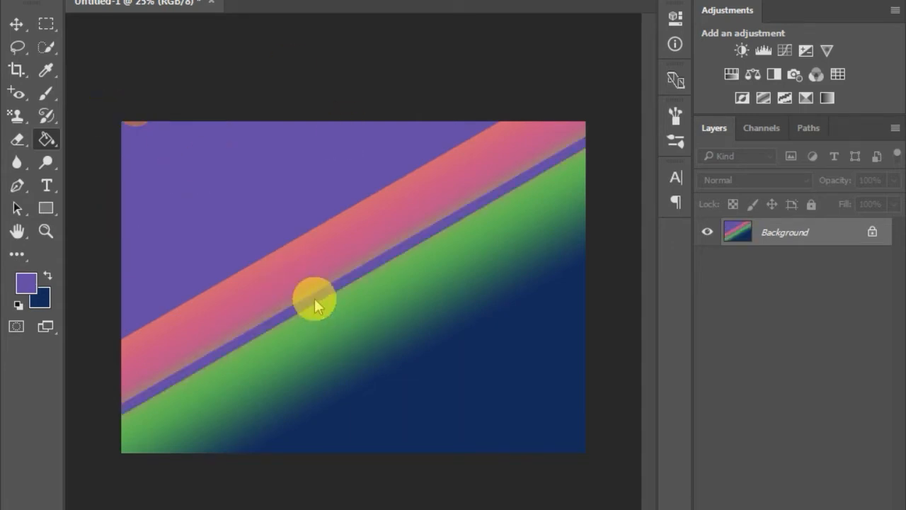
pyautogui.click(290, 249)
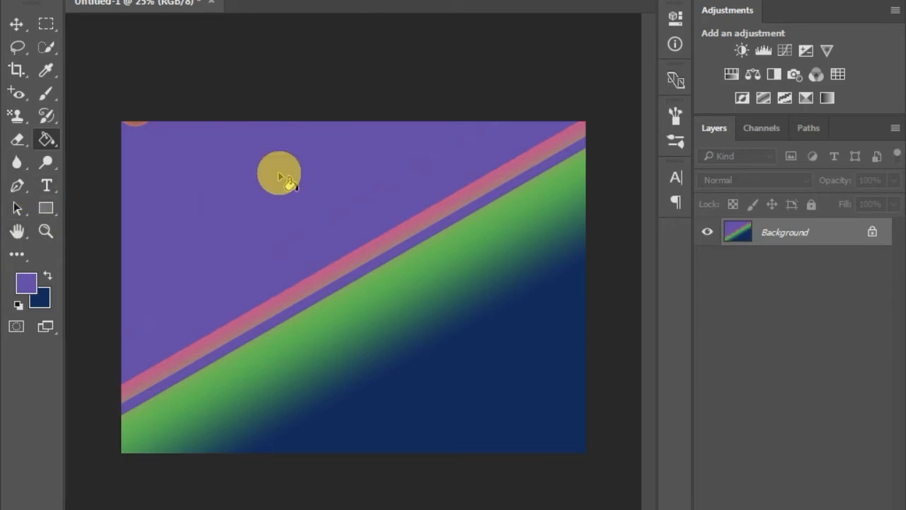
pyautogui.hotkey('ctrl', 'z')
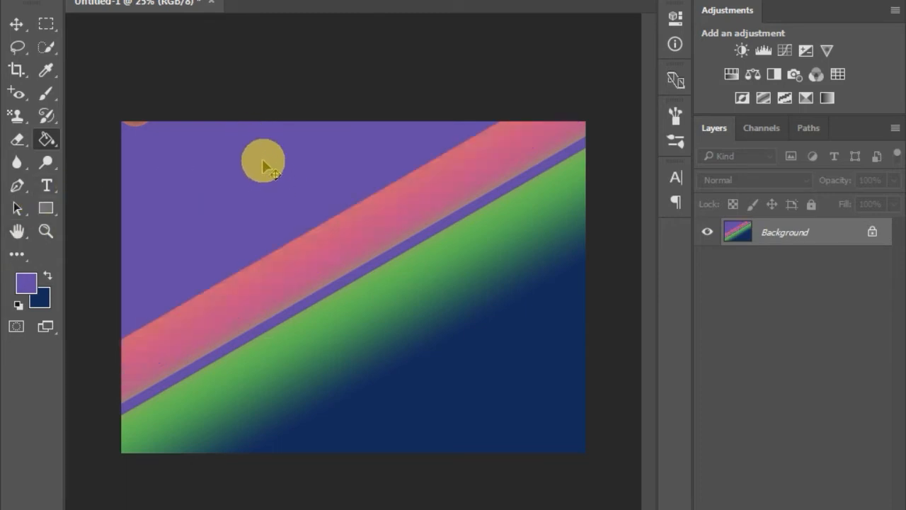
pyautogui.hotkey('ctrl', 'z')
pyautogui.hotkey('ctrl', 'z')
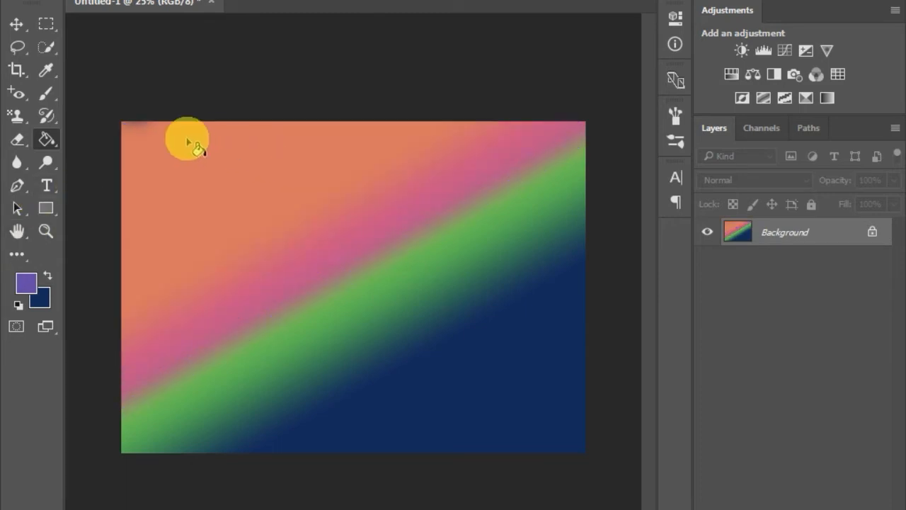
# Step: Restore the purple fill of the orange area, try further purple fills on the pink band, and undo those extra fills
pyautogui.hotkey('ctrl', 'shift', 'z')
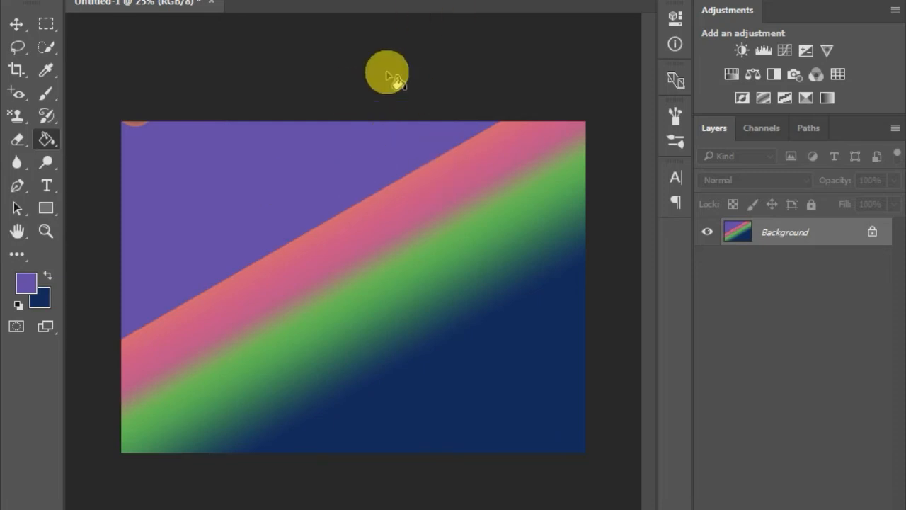
pyautogui.click(287, 246)
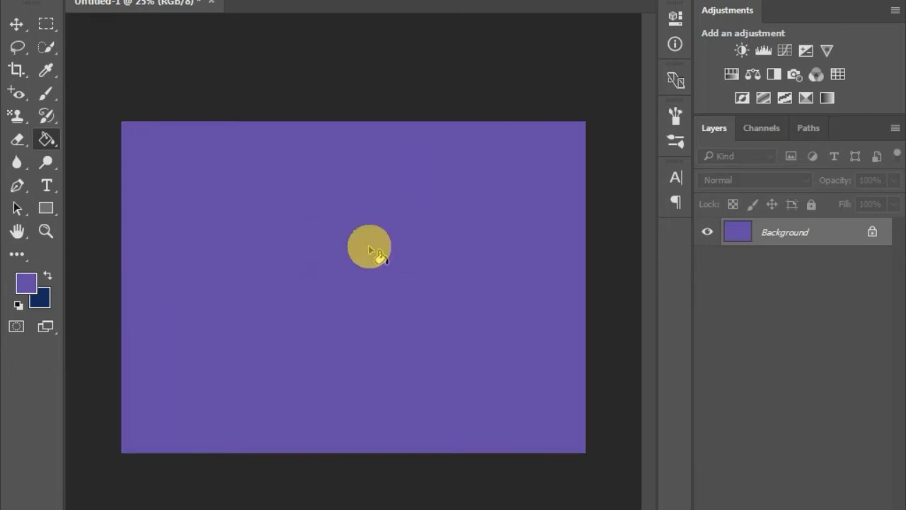
pyautogui.hotkey('ctrl', 'z')
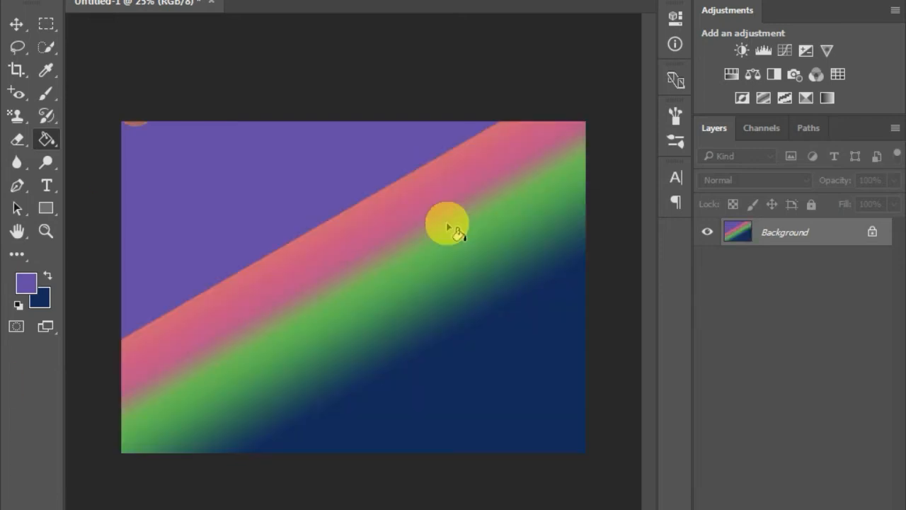
pyautogui.click(337, 275)
pyautogui.hotkey('ctrl', 'z')
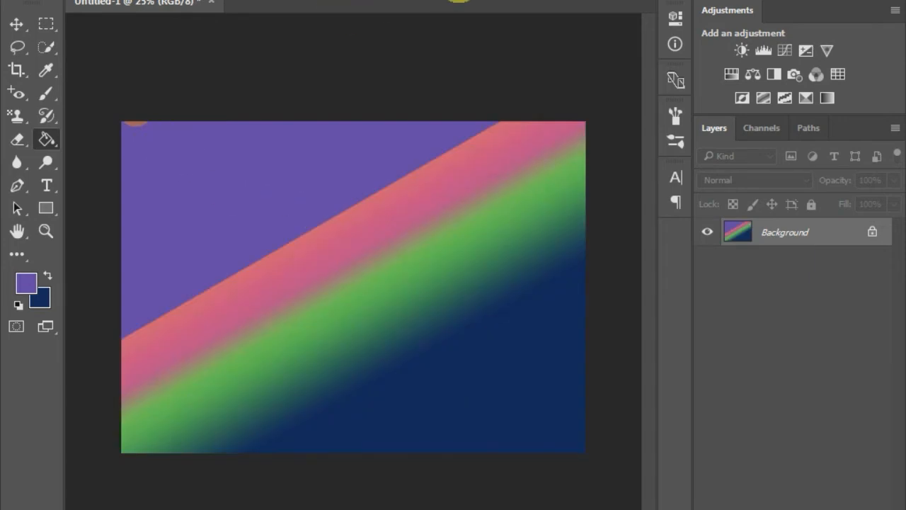
# Step: Try filling the pink band, the pink-green transition and the green band with purple, and undo back to the full gradient
pyautogui.click(376, 204)
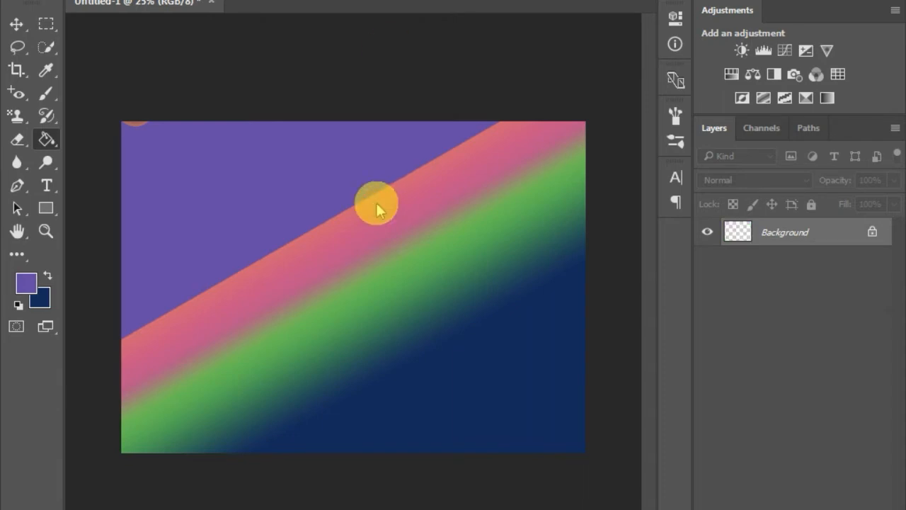
pyautogui.click(381, 265)
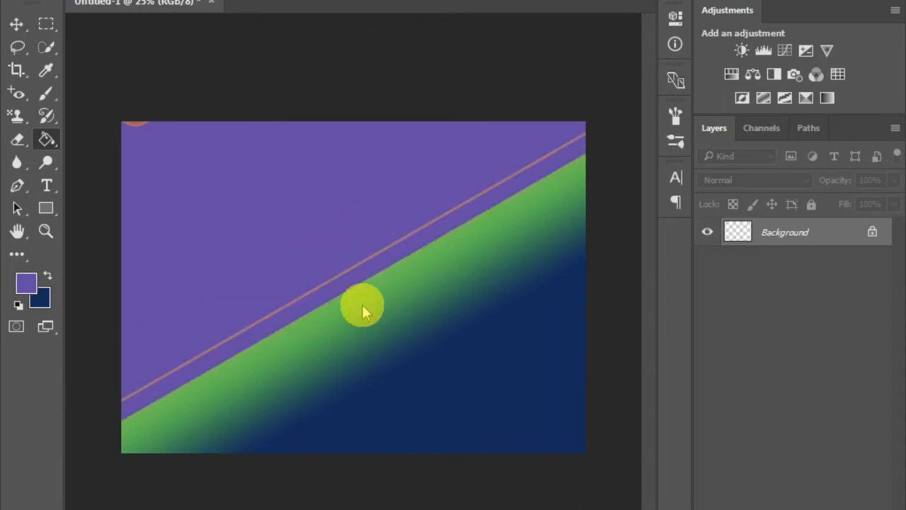
pyautogui.click(362, 307)
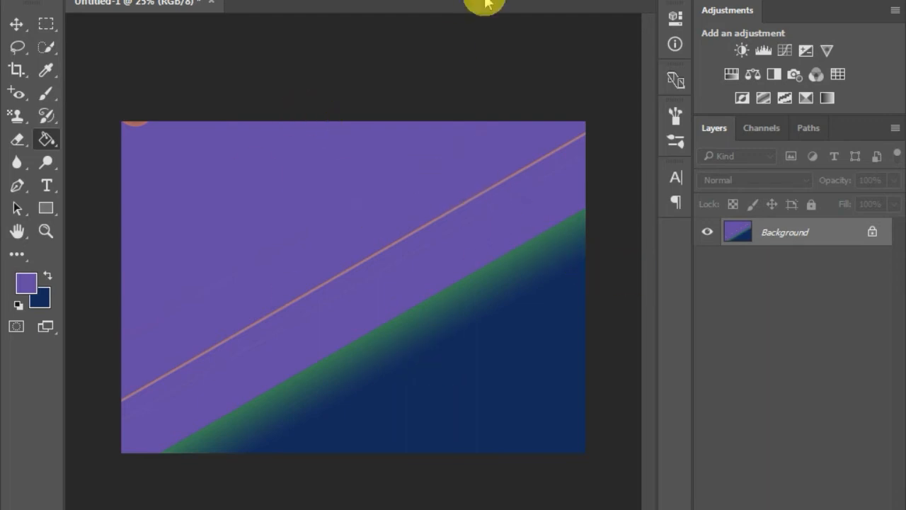
pyautogui.hotkey('ctrl', 'z')
pyautogui.hotkey('ctrl', 'z')
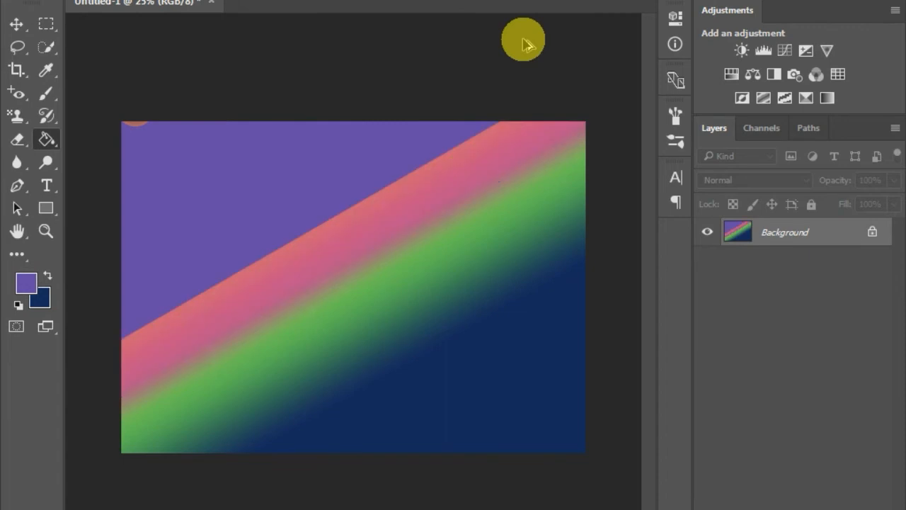
pyautogui.hotkey('ctrl', 'z')
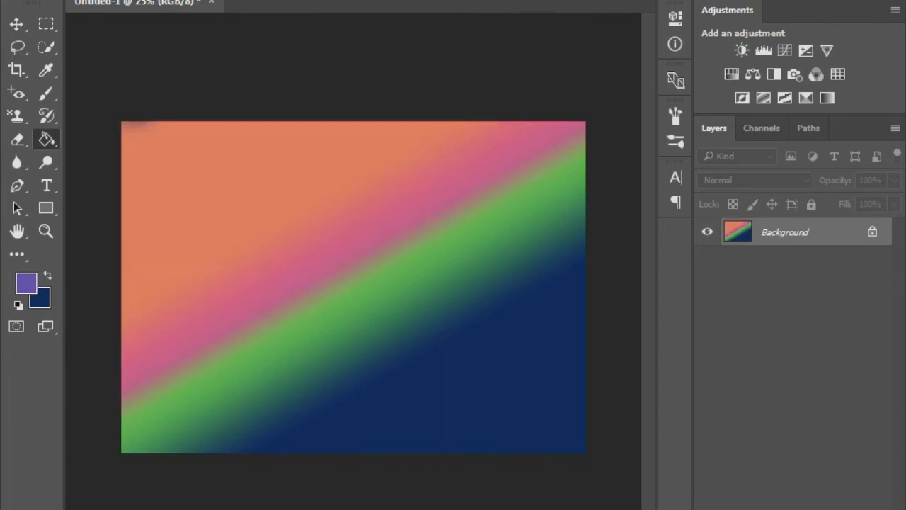
# Step: Try filling the orange, pink, green and dark blue areas and the remaining dark green strip with the purple foreground colour
pyautogui.click(292, 157)
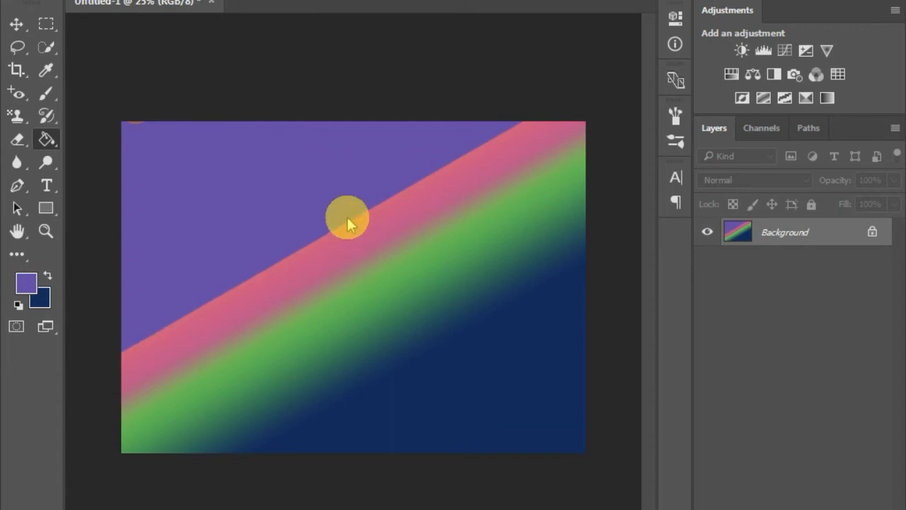
pyautogui.click(373, 219)
pyautogui.click(395, 285)
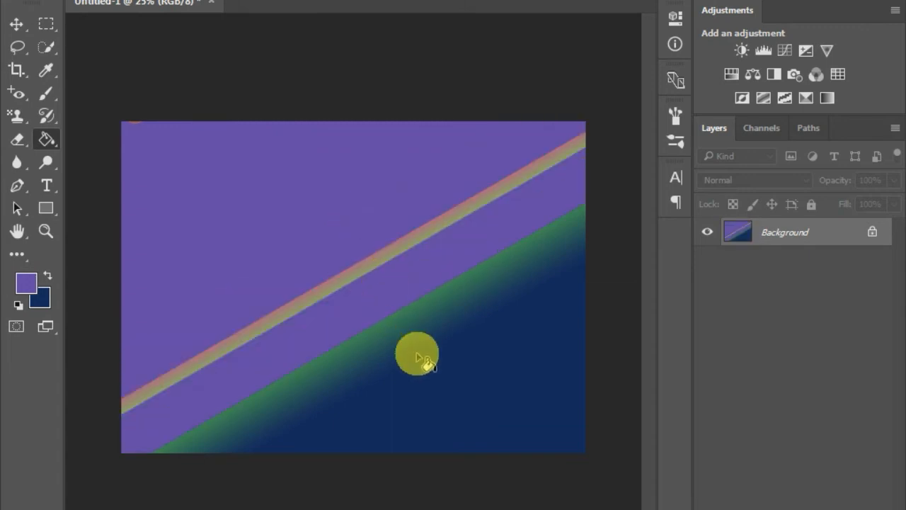
pyautogui.click(419, 358)
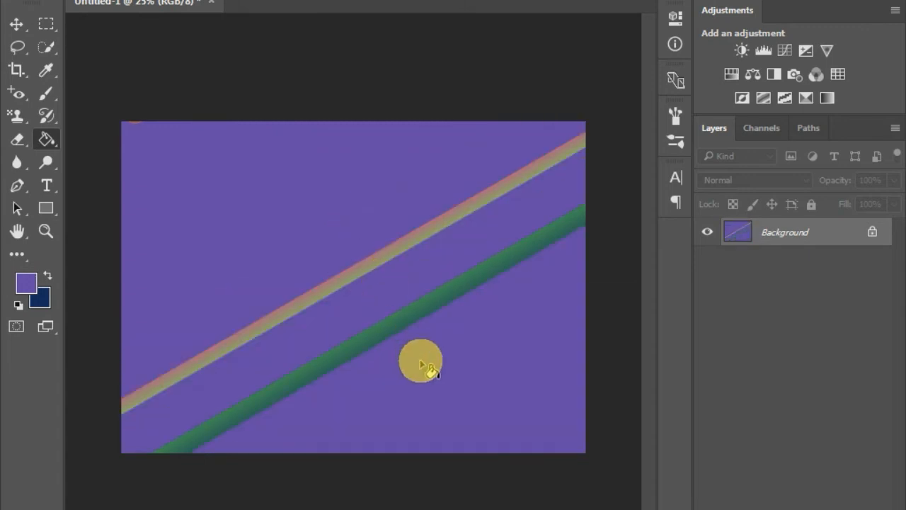
pyautogui.click(362, 334)
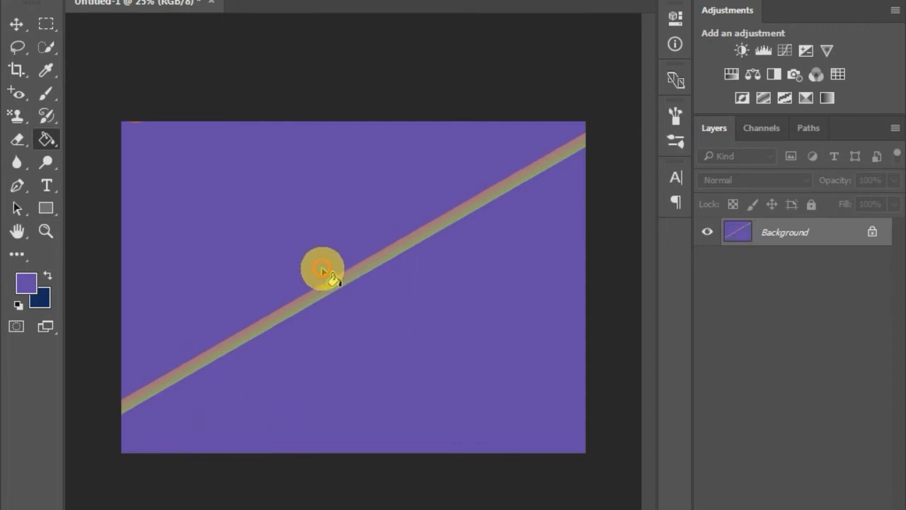
pyautogui.click(388, 262)
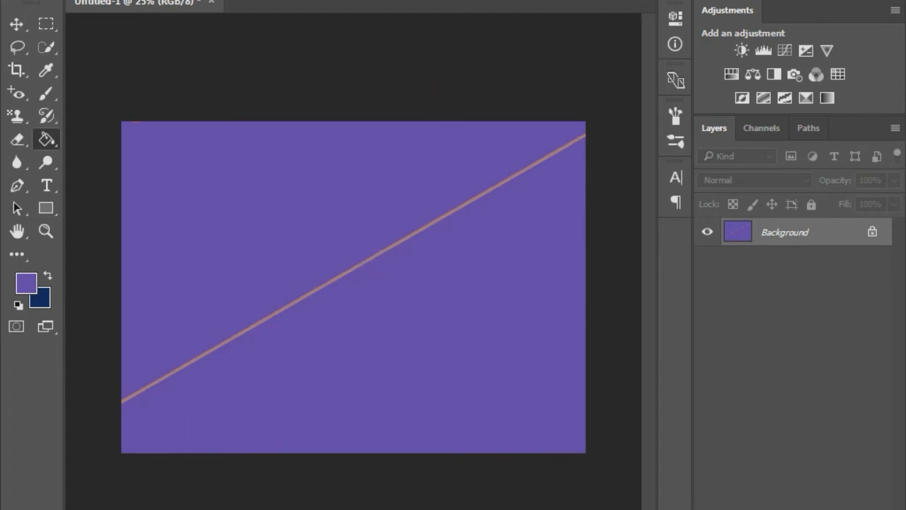
# Step: Undo the whole series of purple fills back to the original multi-colour gradient
pyautogui.hotkey('ctrl', 'alt', 'z')
pyautogui.hotkey('ctrl', 'alt', 'z')
pyautogui.hotkey('ctrl', 'alt', 'z')
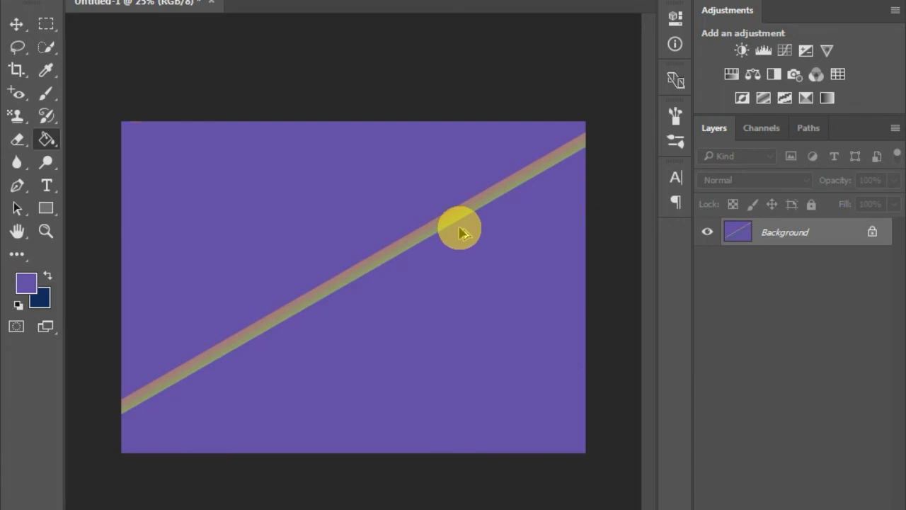
pyautogui.hotkey('ctrl', 'alt', 'z')
pyautogui.hotkey('ctrl', 'alt', 'z')
pyautogui.hotkey('ctrl', 'alt', 'z')
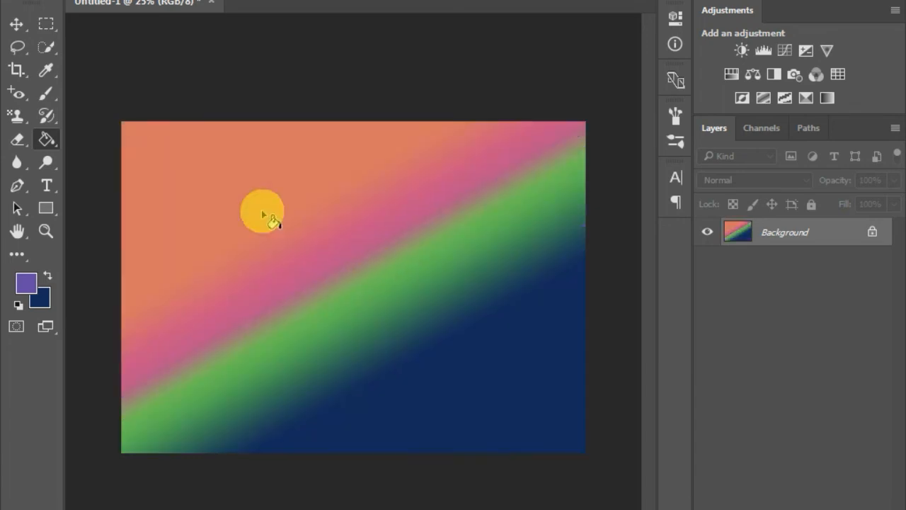
# Step: Fill the orange, green, dark blue and pink areas of the gradient with the purple foreground colour
pyautogui.click(193, 165)
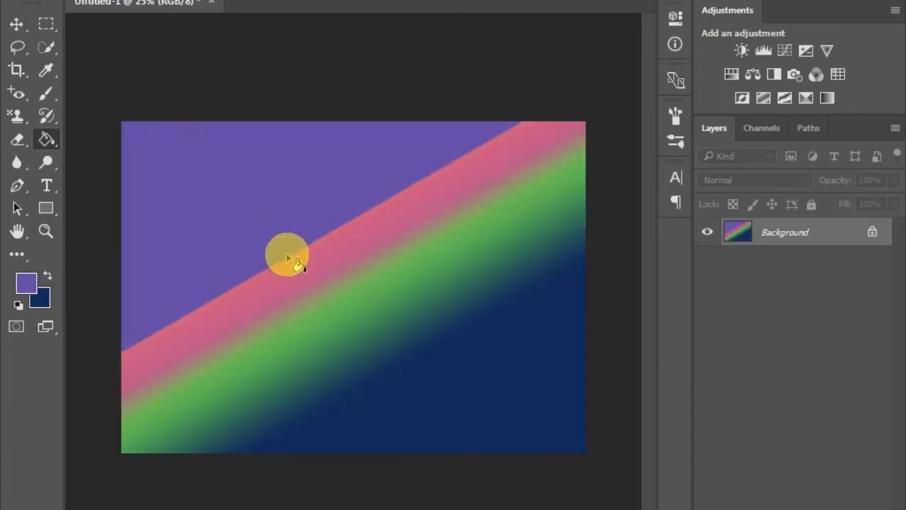
pyautogui.click(316, 315)
pyautogui.click(372, 378)
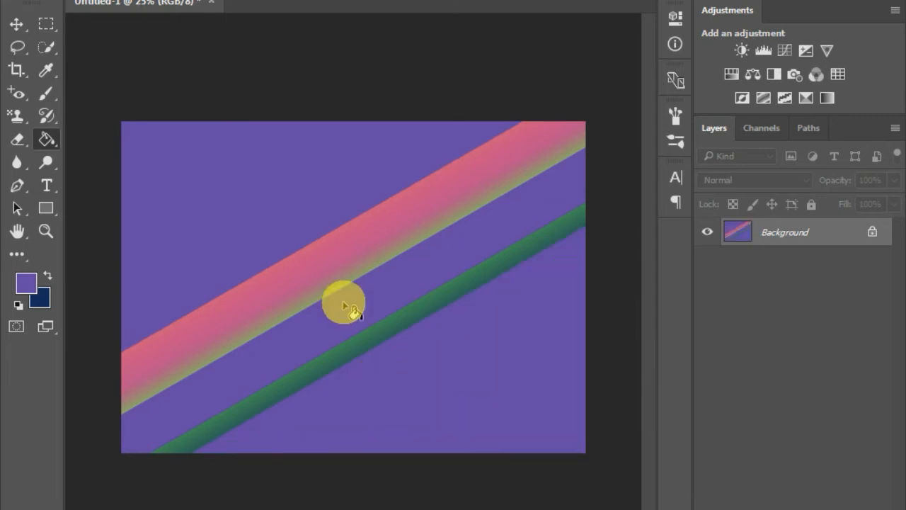
pyautogui.click(322, 255)
pyautogui.click(346, 279)
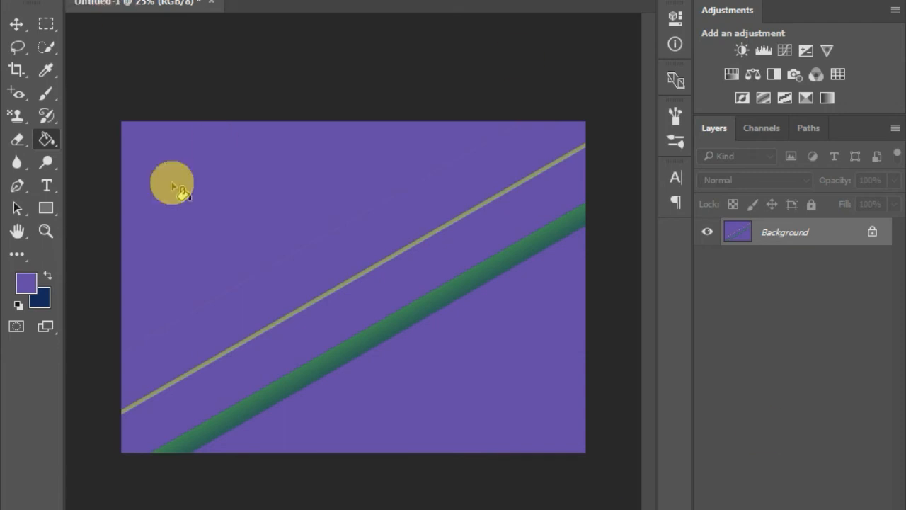
# Step: Fill the upper-left area with the white pattern, and the middle band and lower-right area with a light grey pattern
pyautogui.click(228, 241)
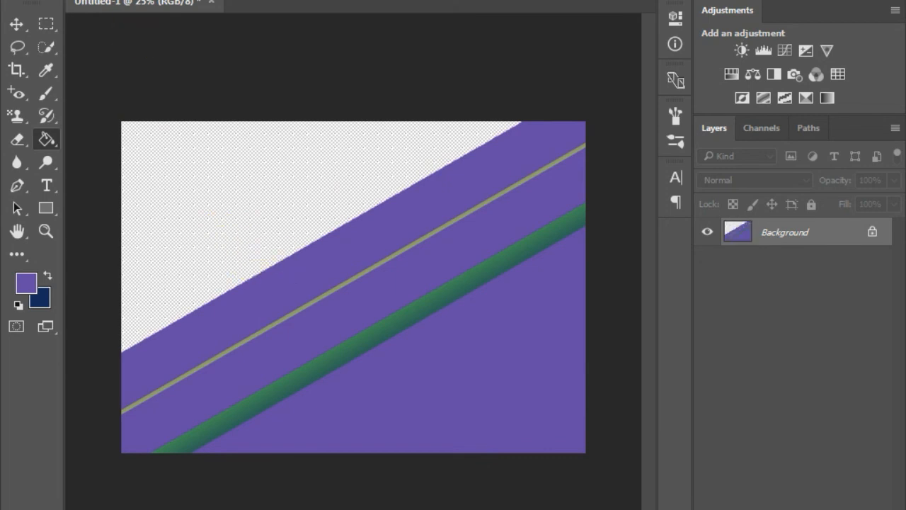
pyautogui.click(106, 1)
pyautogui.click(215, 17)
pyautogui.click(356, 285)
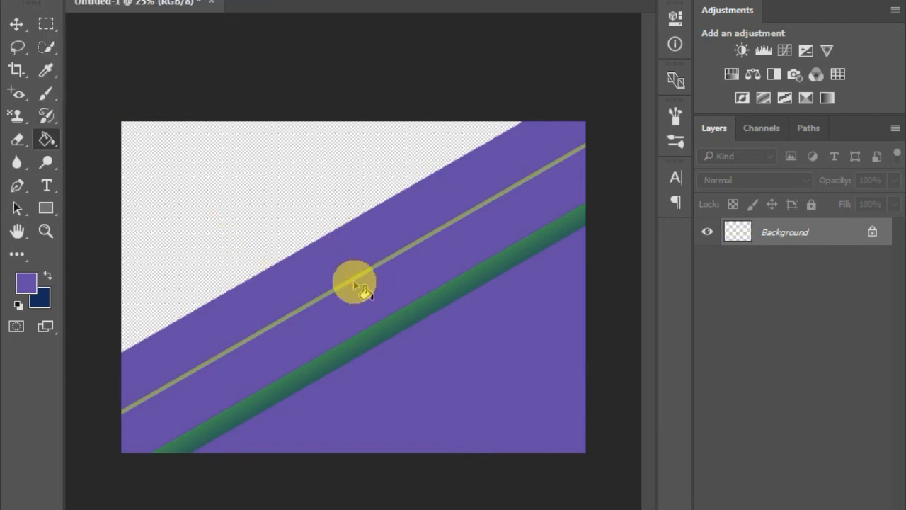
pyautogui.click(408, 370)
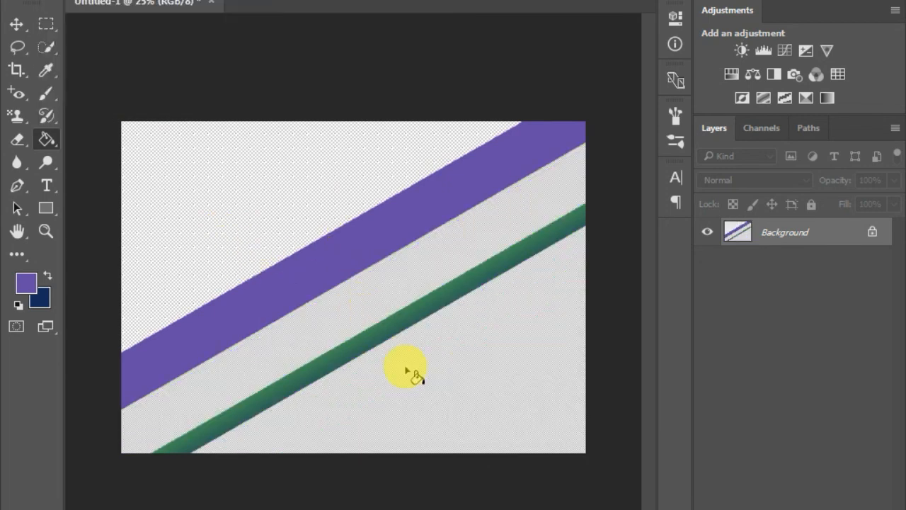
# Step: Choose a brown striped pattern and fill the upper-left area, the purple band and the lower-right area with it
pyautogui.click(106, 2)
pyautogui.click(130, 75)
pyautogui.click(212, 205)
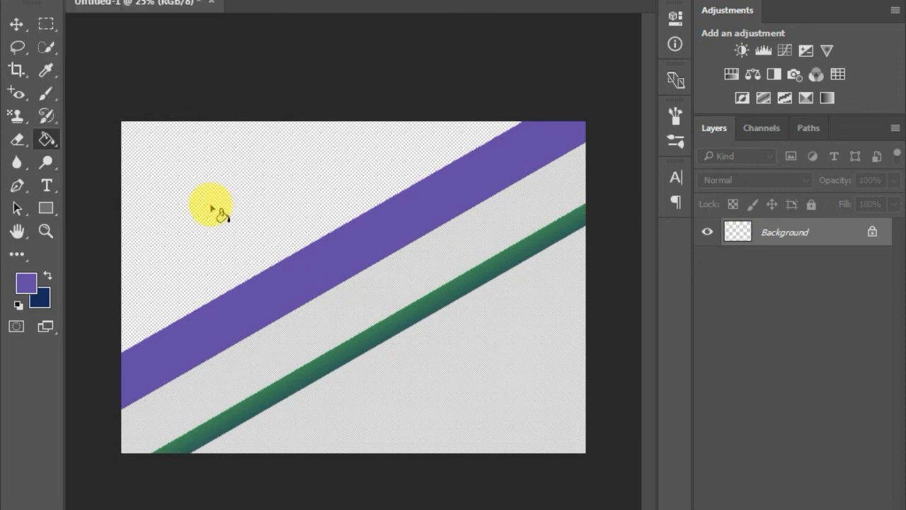
pyautogui.click(259, 285)
pyautogui.click(404, 349)
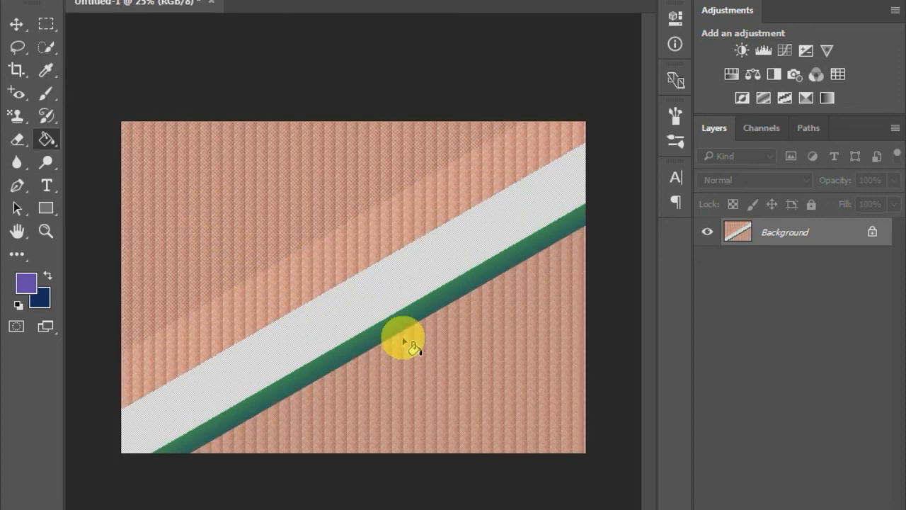